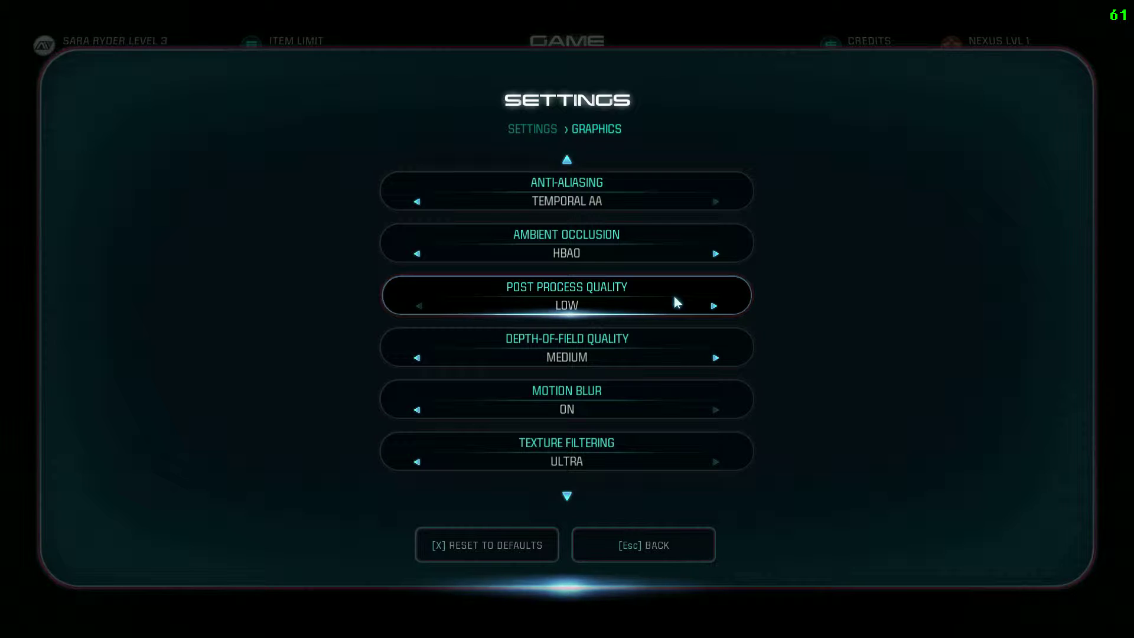
{"action": "left_click", "coordinate": [714, 305]}
{"action": "left_click", "coordinate": [715, 306]}
{"action": "left_click", "coordinate": [715, 306]}
{"action": "left_click", "coordinate": [419, 306]}
{"action": "left_click", "coordinate": [419, 306]}
{"action": "left_click", "coordinate": [420, 306]}
{"action": "left_click", "coordinate": [714, 306]}
{"action": "left_click", "coordinate": [715, 306]}
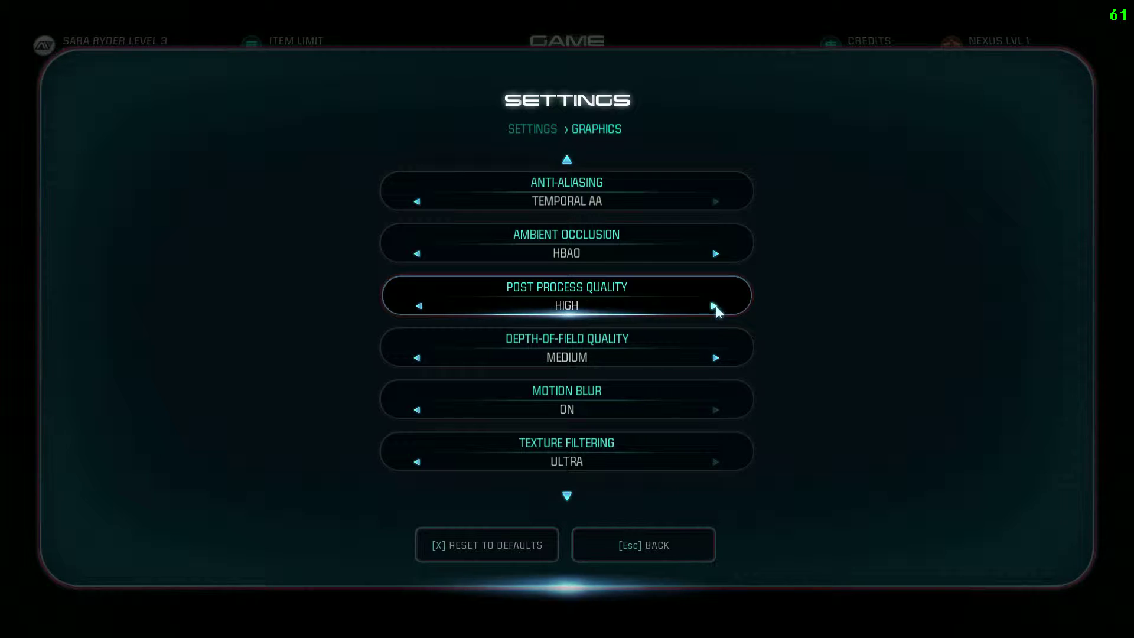
{"action": "left_click", "coordinate": [419, 306]}
{"action": "left_click", "coordinate": [419, 307]}
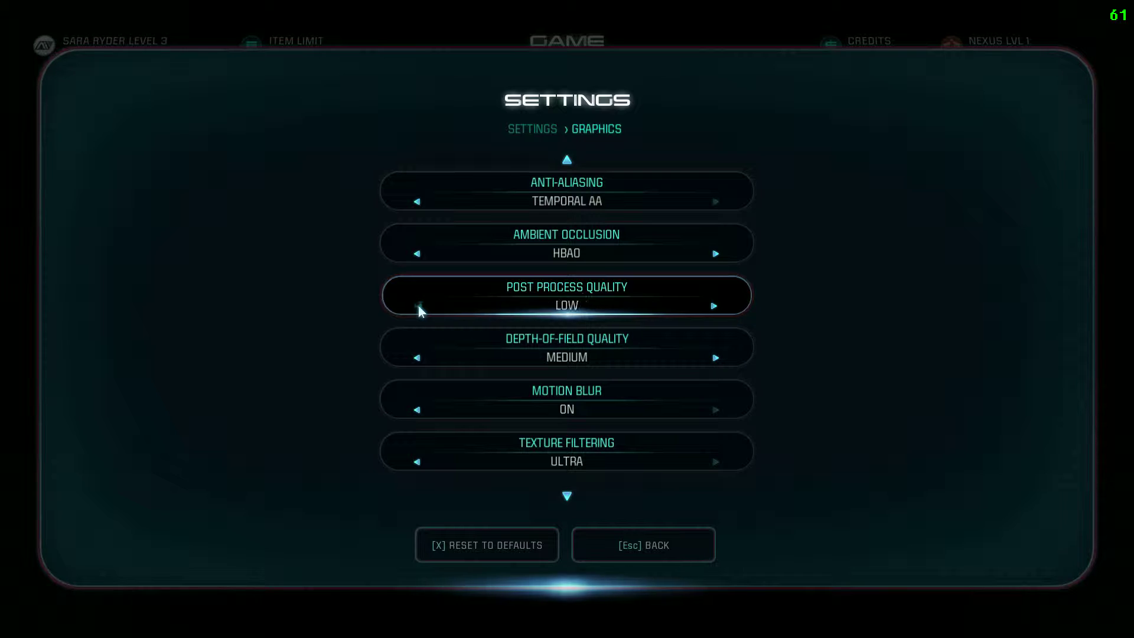
{"action": "left_click", "coordinate": [714, 304]}
{"action": "left_click", "coordinate": [715, 305]}
{"action": "left_click", "coordinate": [713, 307]}
{"action": "left_click", "coordinate": [420, 306]}
{"action": "left_click", "coordinate": [420, 305]}
{"action": "left_click", "coordinate": [420, 306]}
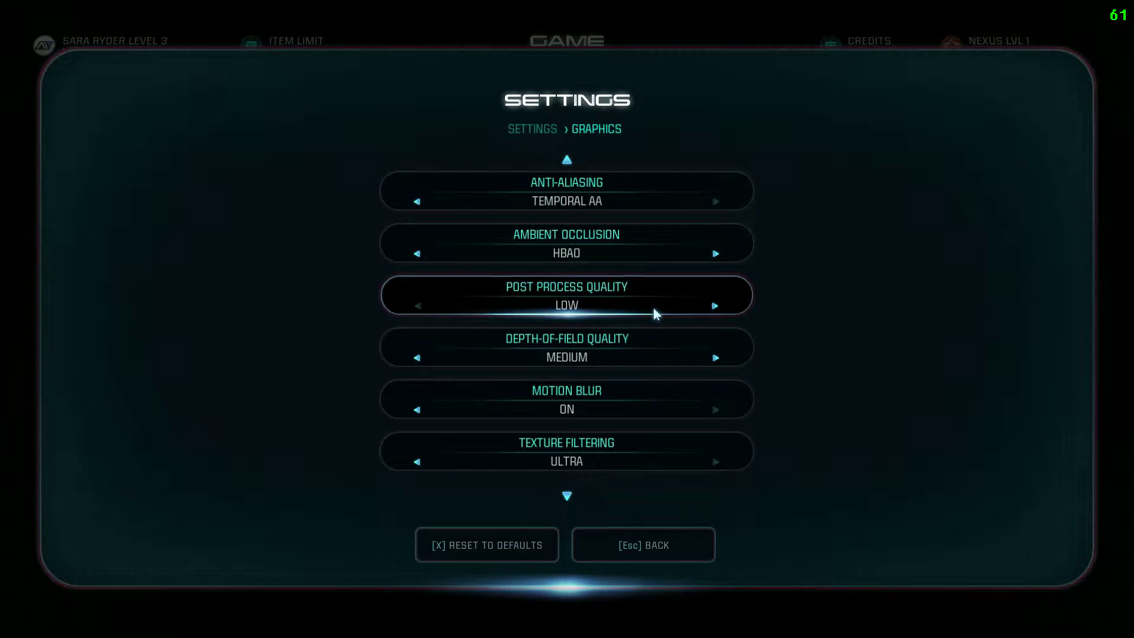
{"action": "key", "text": "Down"}
{"action": "scroll", "coordinate": [637, 305], "scroll_direction": "down", "scroll_amount": 3}
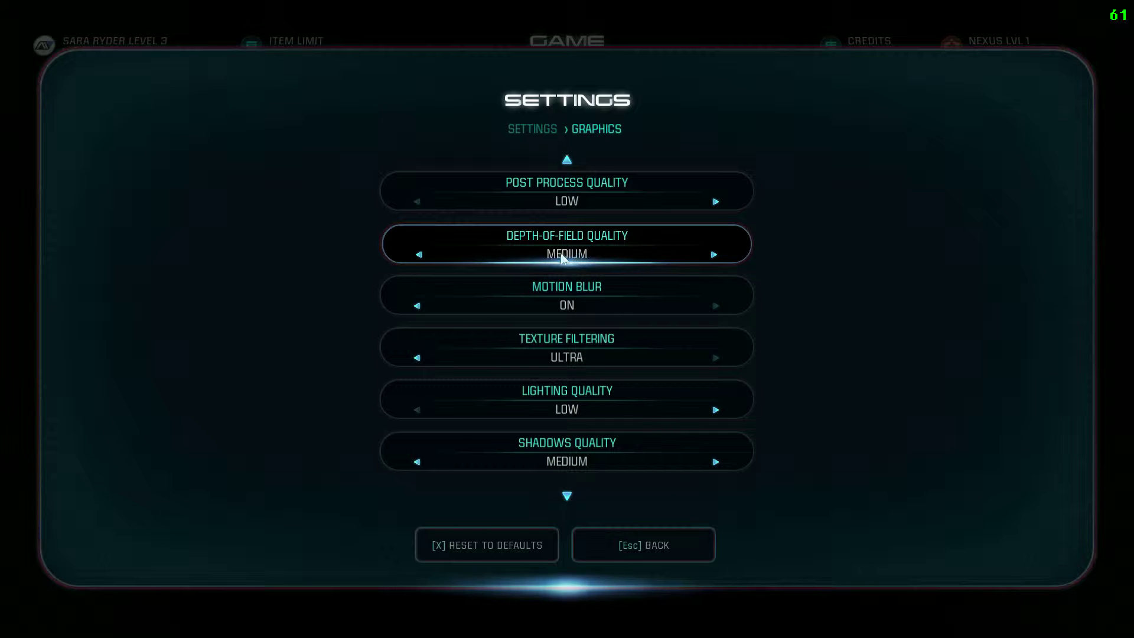
{"action": "left_click", "coordinate": [419, 254]}
{"action": "left_click", "coordinate": [718, 253]}
{"action": "left_click", "coordinate": [418, 254]}
{"action": "left_click", "coordinate": [714, 256]}
{"action": "left_click", "coordinate": [715, 256]}
{"action": "left_click", "coordinate": [715, 255]}
{"action": "left_click", "coordinate": [419, 254]}
{"action": "left_click", "coordinate": [419, 254]}
{"action": "left_click", "coordinate": [715, 254]}
{"action": "left_click", "coordinate": [715, 254]}
{"action": "left_click", "coordinate": [419, 254]}
{"action": "left_click", "coordinate": [419, 254]}
{"action": "scroll", "coordinate": [641, 285], "scroll_direction": "down", "scroll_amount": 4}
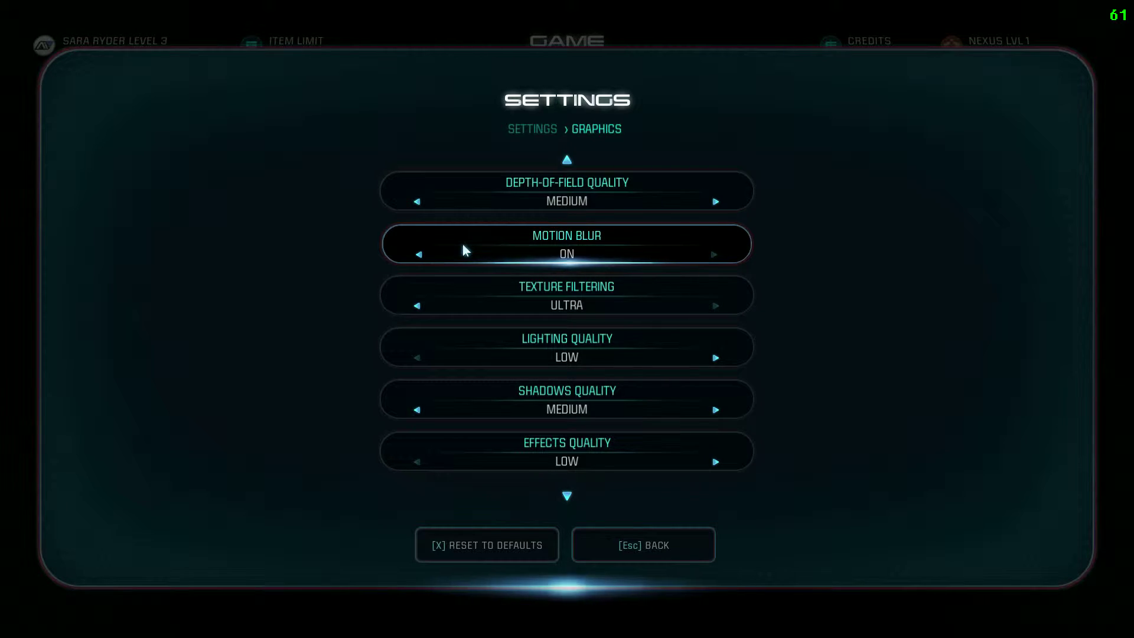
{"action": "left_click", "coordinate": [420, 254]}
{"action": "left_click", "coordinate": [715, 255]}
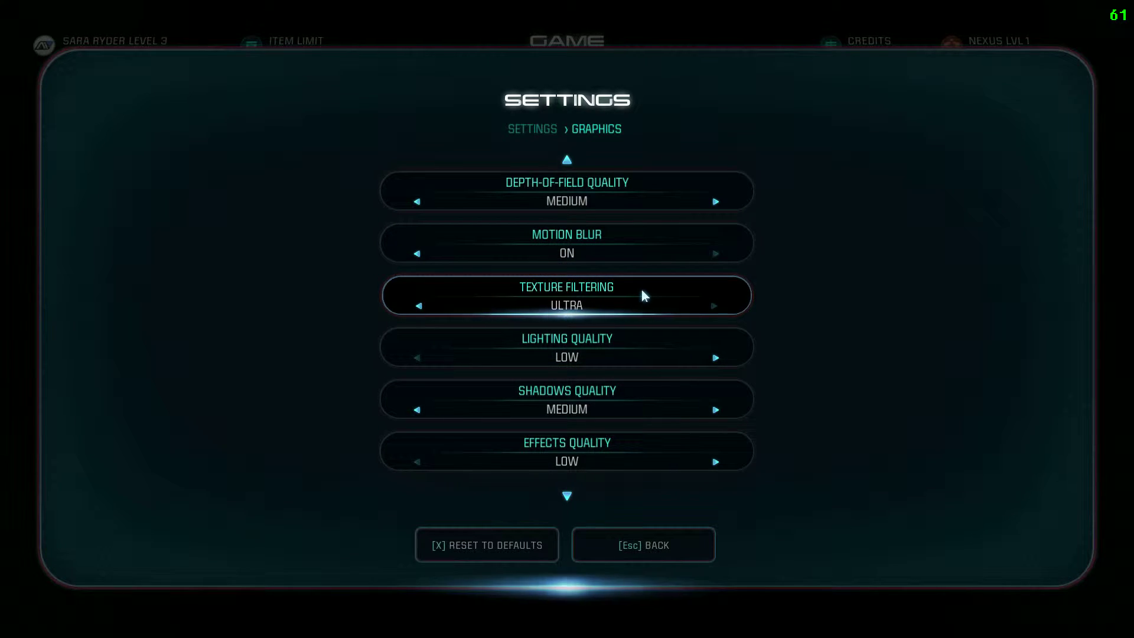
{"action": "left_click", "coordinate": [419, 307]}
{"action": "left_click", "coordinate": [420, 308]}
{"action": "left_click", "coordinate": [420, 306]}
{"action": "left_click", "coordinate": [714, 306]}
{"action": "left_click", "coordinate": [714, 306]}
{"action": "left_click", "coordinate": [715, 306]}
{"action": "left_click", "coordinate": [418, 305]}
{"action": "left_click", "coordinate": [711, 306]}
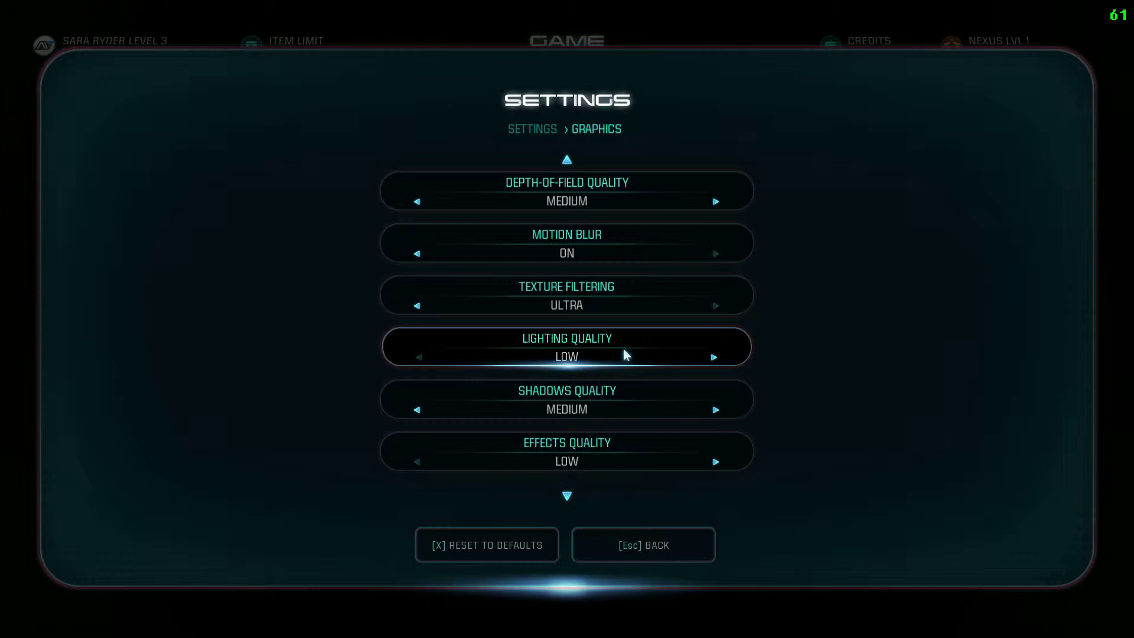
{"action": "left_click", "coordinate": [713, 355]}
{"action": "left_click", "coordinate": [714, 356]}
{"action": "left_click", "coordinate": [419, 357]}
{"action": "left_click", "coordinate": [419, 357]}
{"action": "left_click", "coordinate": [716, 357]}
{"action": "left_click", "coordinate": [715, 357]}
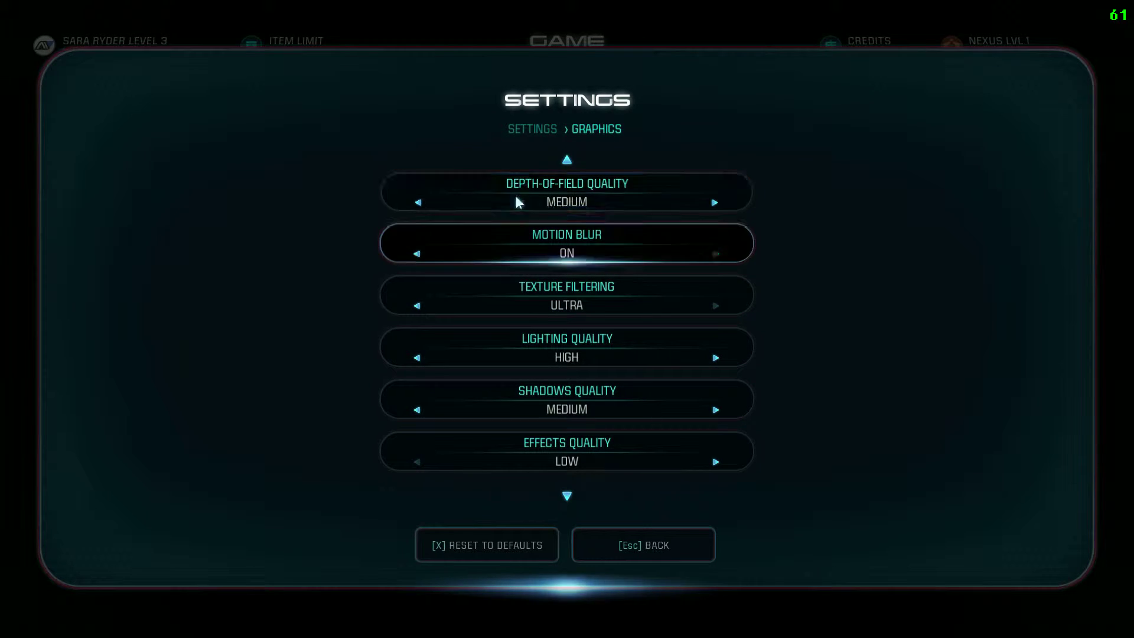
{"action": "left_click", "coordinate": [715, 357]}
{"action": "left_click", "coordinate": [417, 357]}
{"action": "left_click", "coordinate": [417, 357]}
{"action": "left_click", "coordinate": [417, 356]}
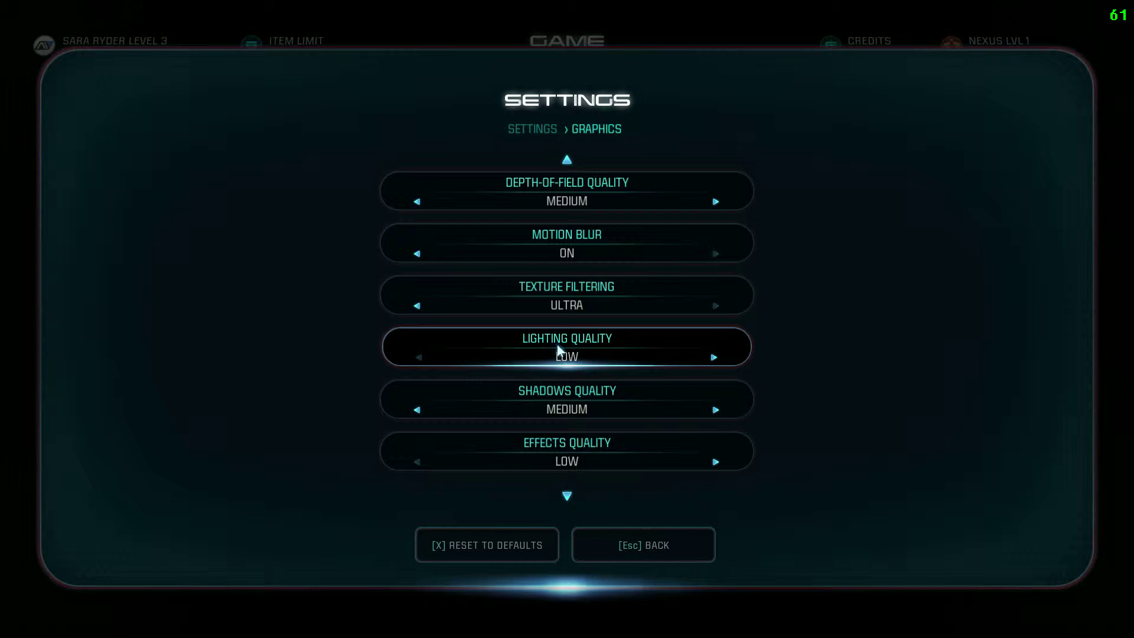
{"action": "scroll", "coordinate": [625, 415], "scroll_direction": "down", "scroll_amount": 2}
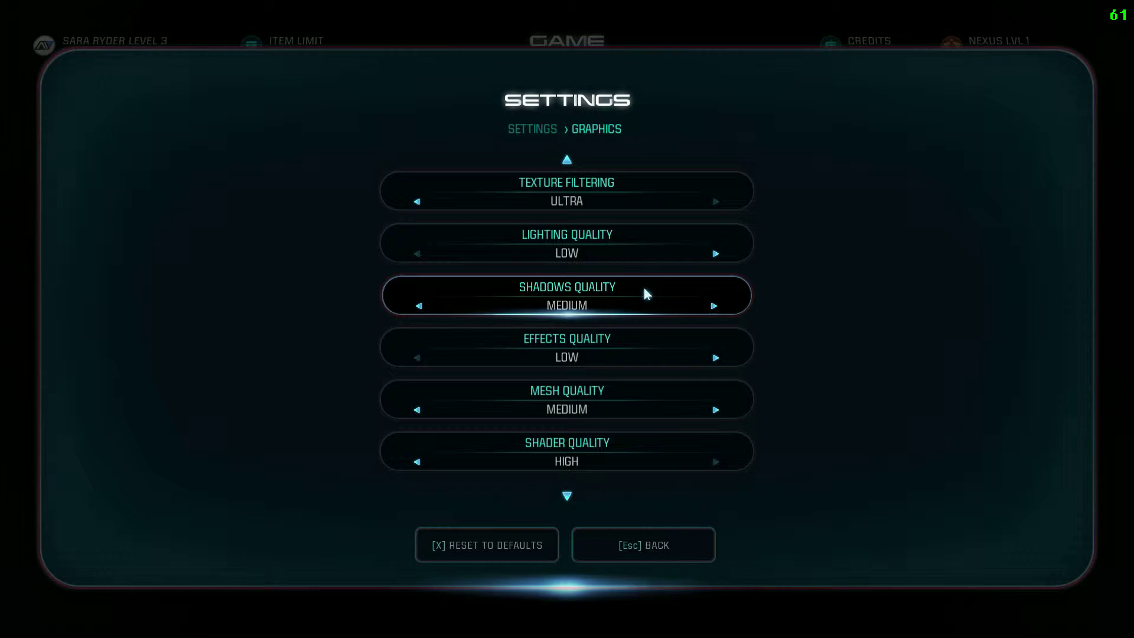
{"action": "left_click", "coordinate": [419, 305]}
{"action": "left_click", "coordinate": [714, 306]}
{"action": "left_click", "coordinate": [714, 306]}
{"action": "left_click", "coordinate": [714, 307]}
{"action": "left_click", "coordinate": [420, 307]}
{"action": "left_click", "coordinate": [420, 307]}
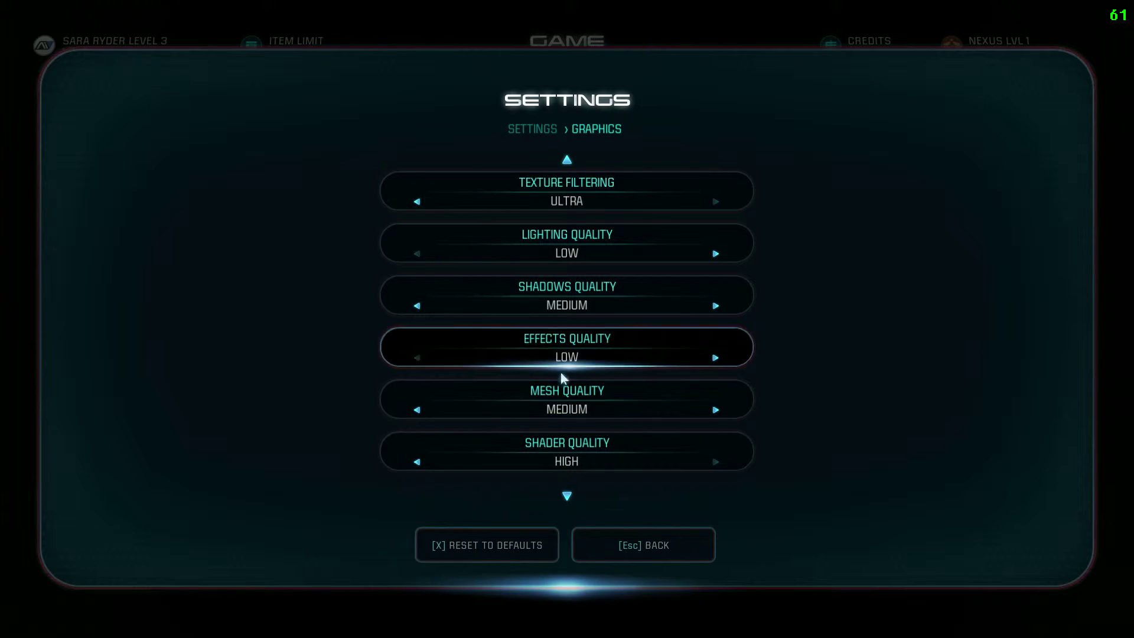
{"action": "left_click", "coordinate": [715, 357]}
{"action": "left_click", "coordinate": [715, 358]}
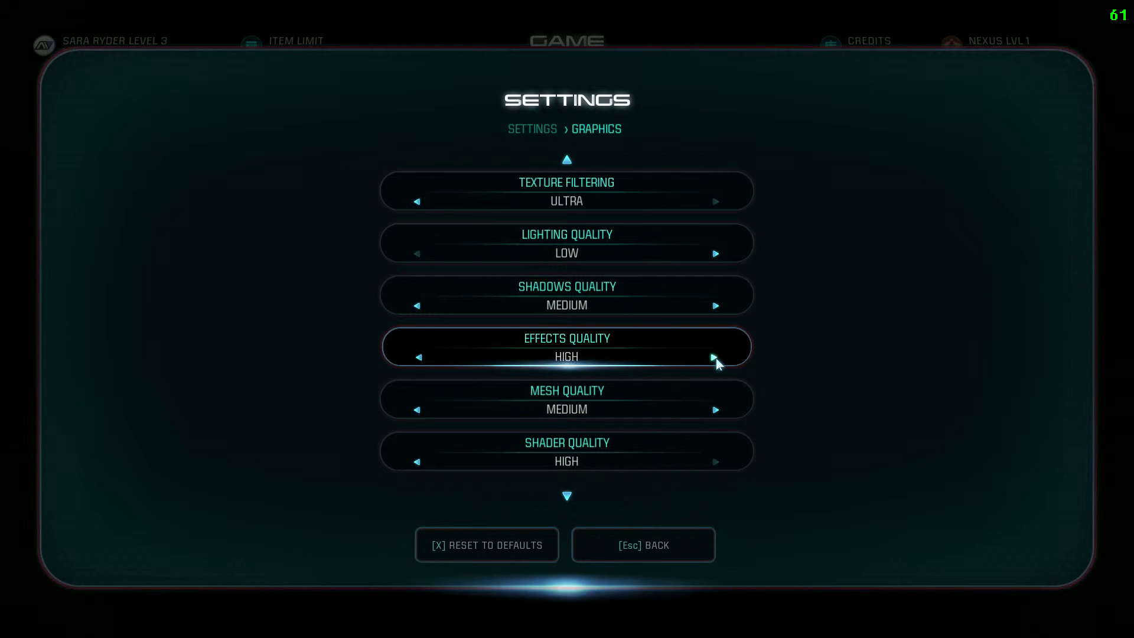
{"action": "left_click", "coordinate": [714, 357]}
{"action": "left_click", "coordinate": [419, 357]}
{"action": "left_click", "coordinate": [418, 357]}
{"action": "left_click", "coordinate": [418, 357]}
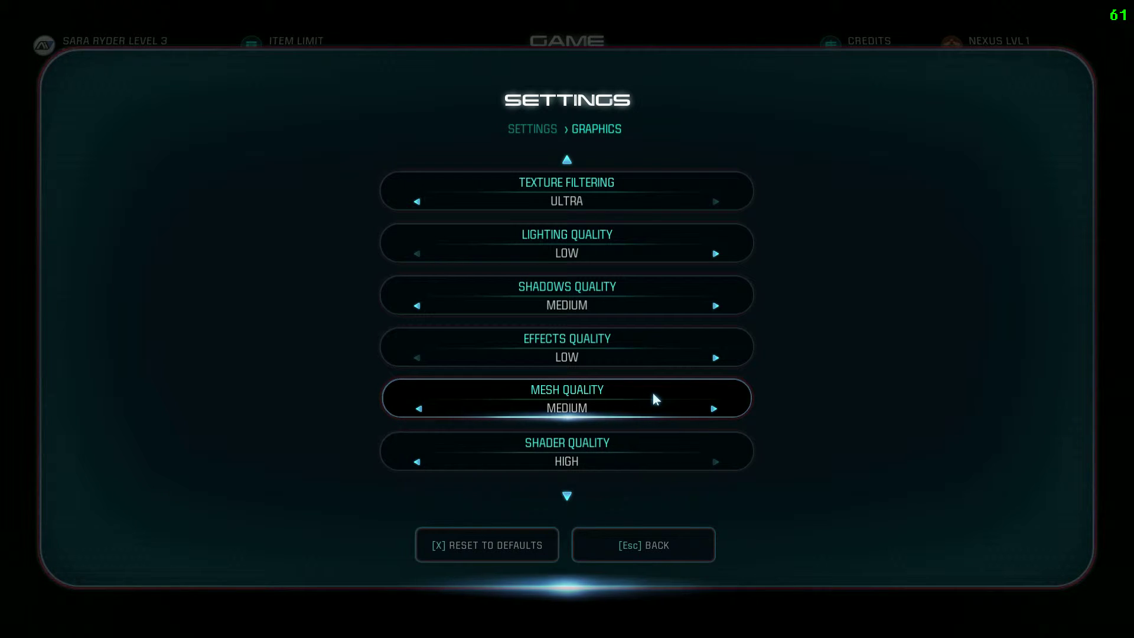
- Try lower Shader Quality values, then leave it at HIGH
{"action": "key", "text": "Down"}
{"action": "key", "text": "Down"}
{"action": "key", "text": "Down"}
{"action": "key", "text": "Down"}
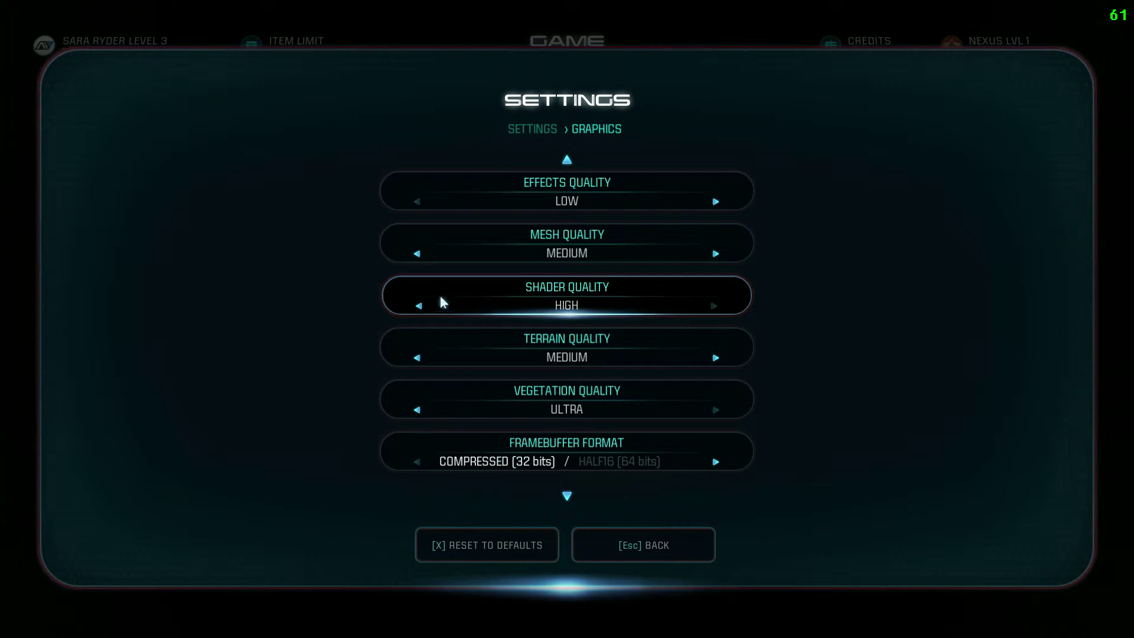
{"action": "left_click", "coordinate": [418, 306]}
{"action": "left_click", "coordinate": [418, 306]}
{"action": "left_click", "coordinate": [714, 306]}
{"action": "left_click", "coordinate": [714, 306]}
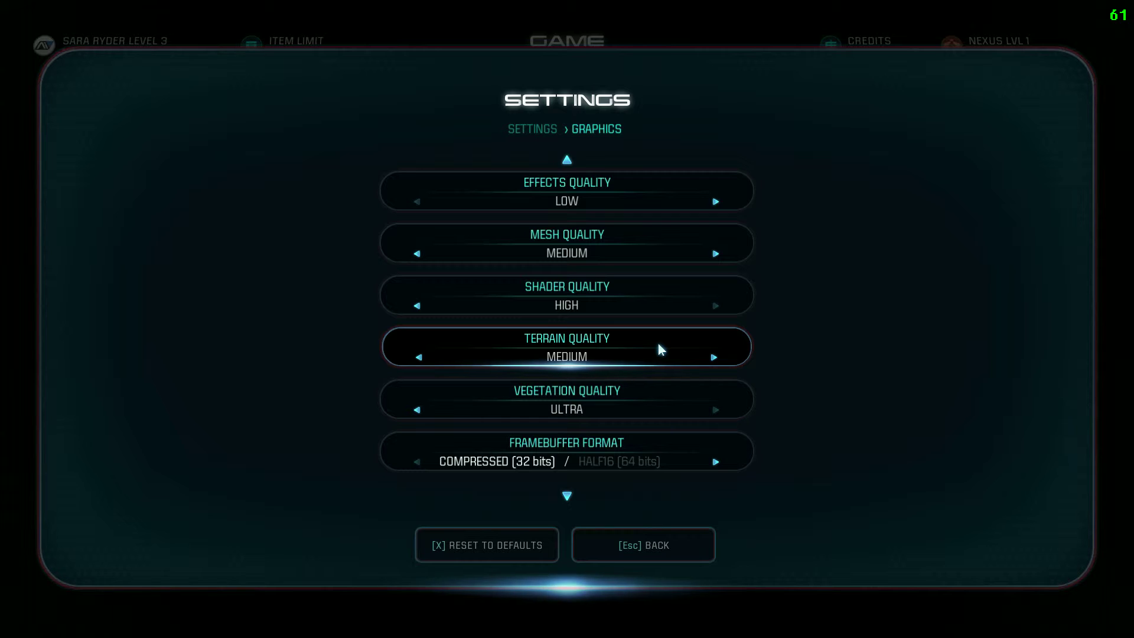
- Cycle Terrain Quality between LOW and ULTRA, finally settling on MEDIUM
{"action": "left_click", "coordinate": [714, 355]}
{"action": "left_click", "coordinate": [713, 358]}
{"action": "left_click", "coordinate": [421, 357]}
{"action": "left_click", "coordinate": [418, 357]}
{"action": "left_click", "coordinate": [416, 357]}
{"action": "left_click", "coordinate": [714, 357]}
{"action": "left_click", "coordinate": [714, 358]}
{"action": "left_click", "coordinate": [714, 358]}
{"action": "left_click", "coordinate": [420, 357]}
{"action": "left_click", "coordinate": [420, 358]}
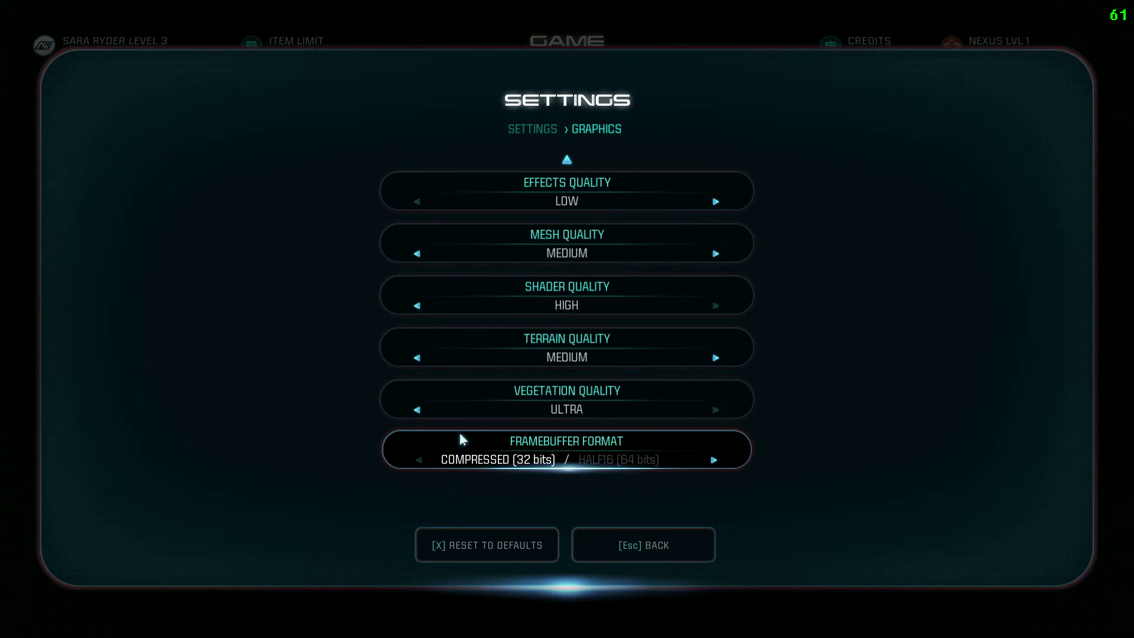
- Leave the Graphics page, apply the pending changes, and dismiss the restart-required notice
{"action": "left_click", "coordinate": [672, 550]}
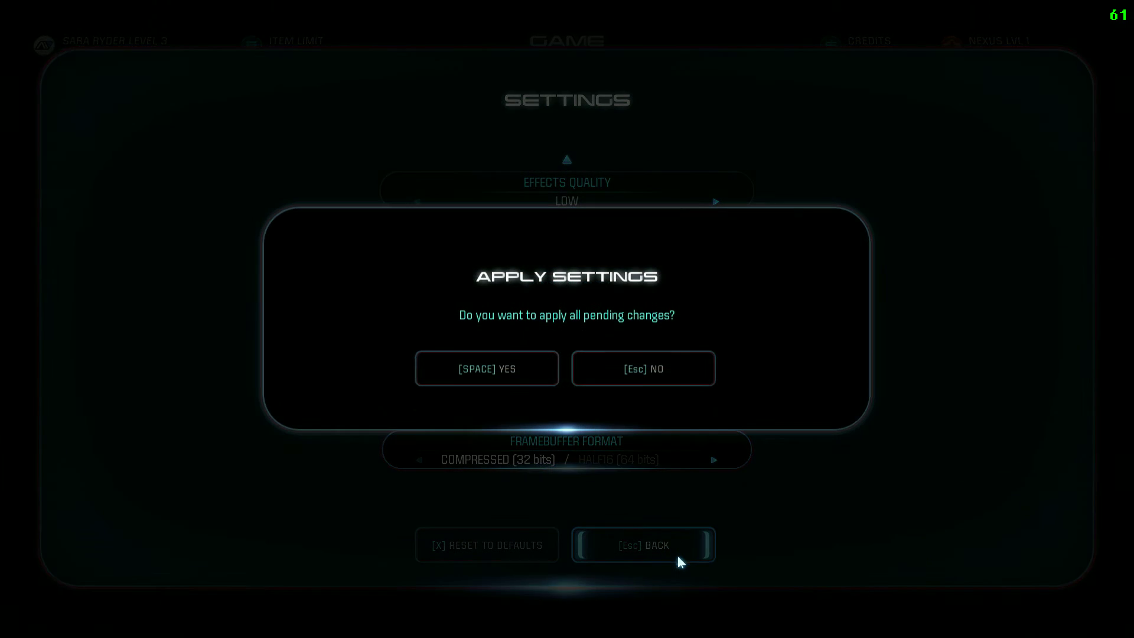
{"action": "left_click", "coordinate": [481, 358]}
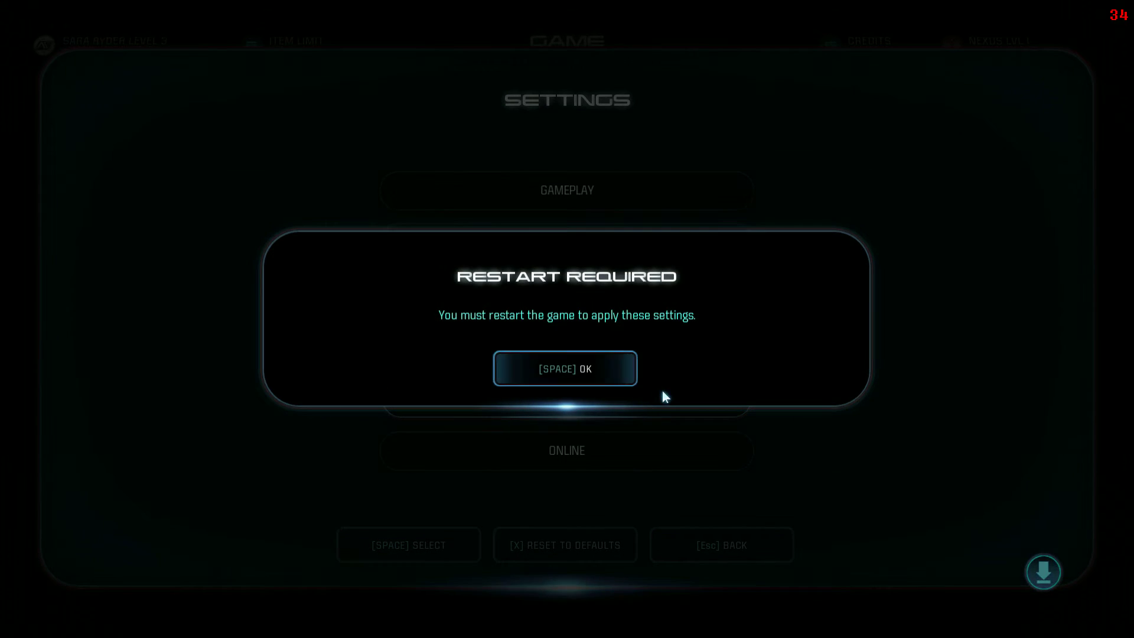
{"action": "left_click", "coordinate": [617, 377]}
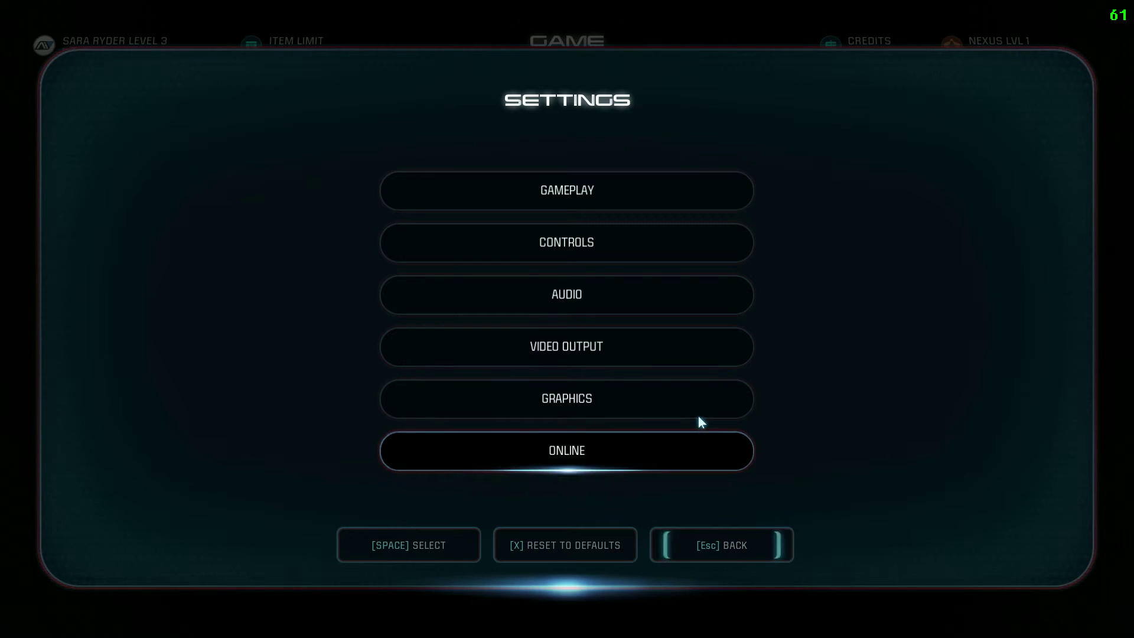
- Look through the audio settings, then return to the Settings list
{"action": "left_click", "coordinate": [654, 299]}
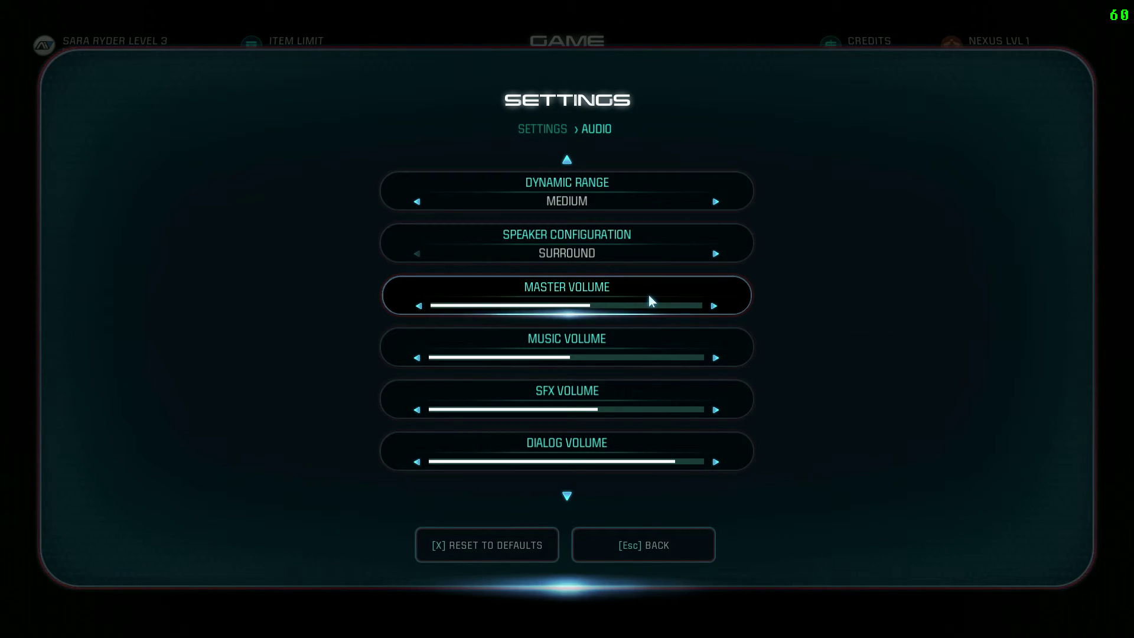
{"action": "scroll", "coordinate": [667, 480], "scroll_direction": "down", "scroll_amount": 3}
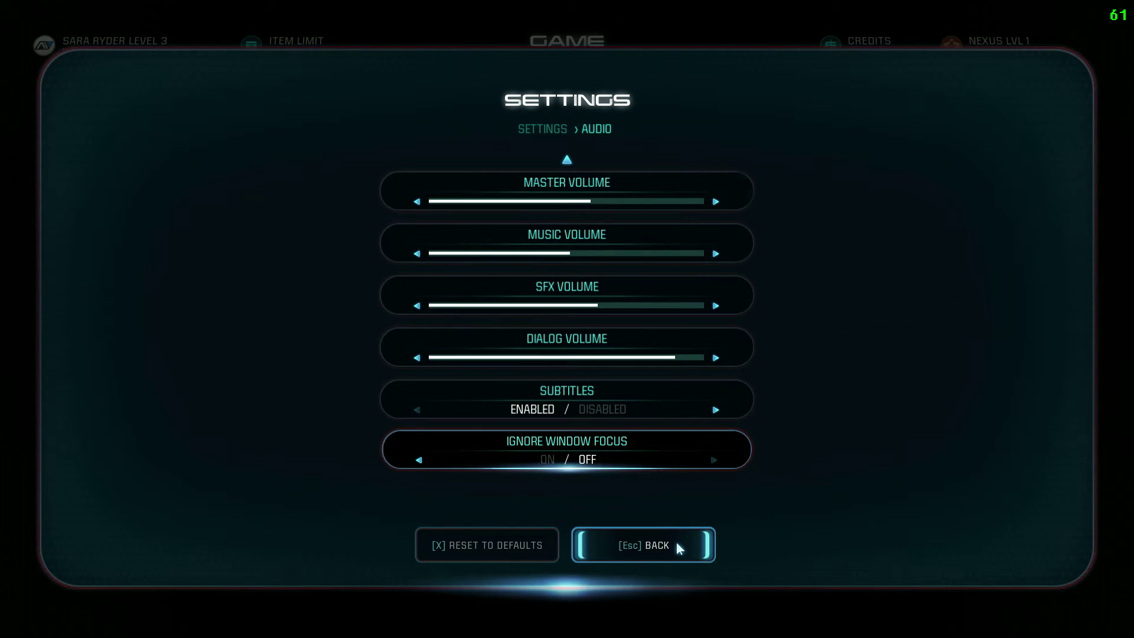
{"action": "left_click", "coordinate": [675, 544]}
- Back out of Settings and the game menu, then close the pause menu
{"action": "left_click", "coordinate": [728, 547]}
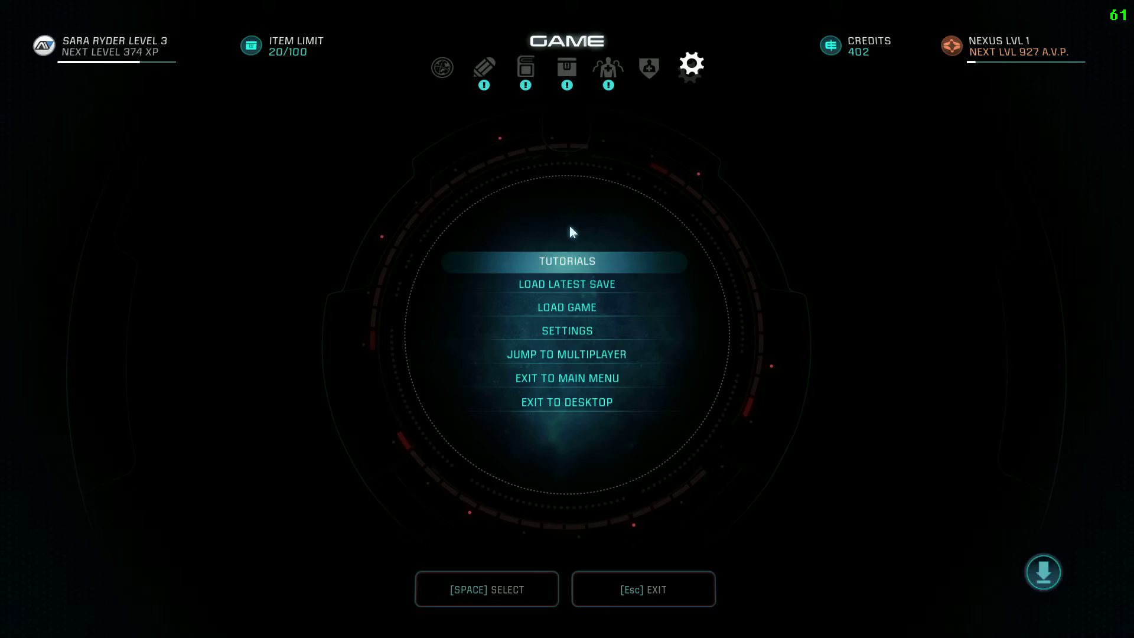
{"action": "left_click", "coordinate": [686, 583]}
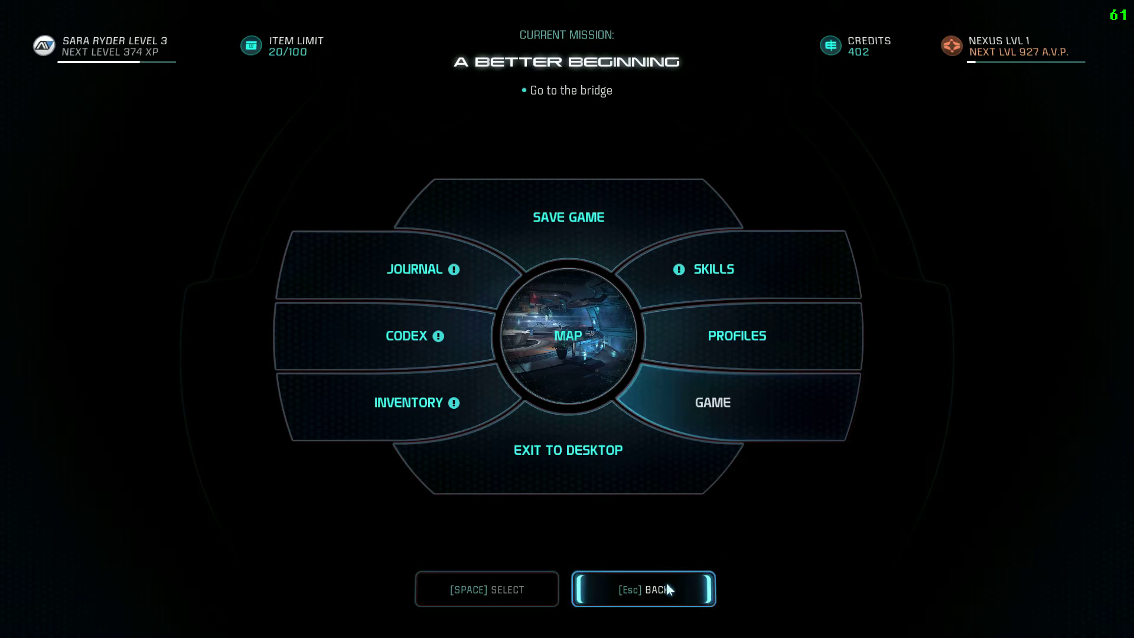
{"action": "left_click", "coordinate": [667, 584]}
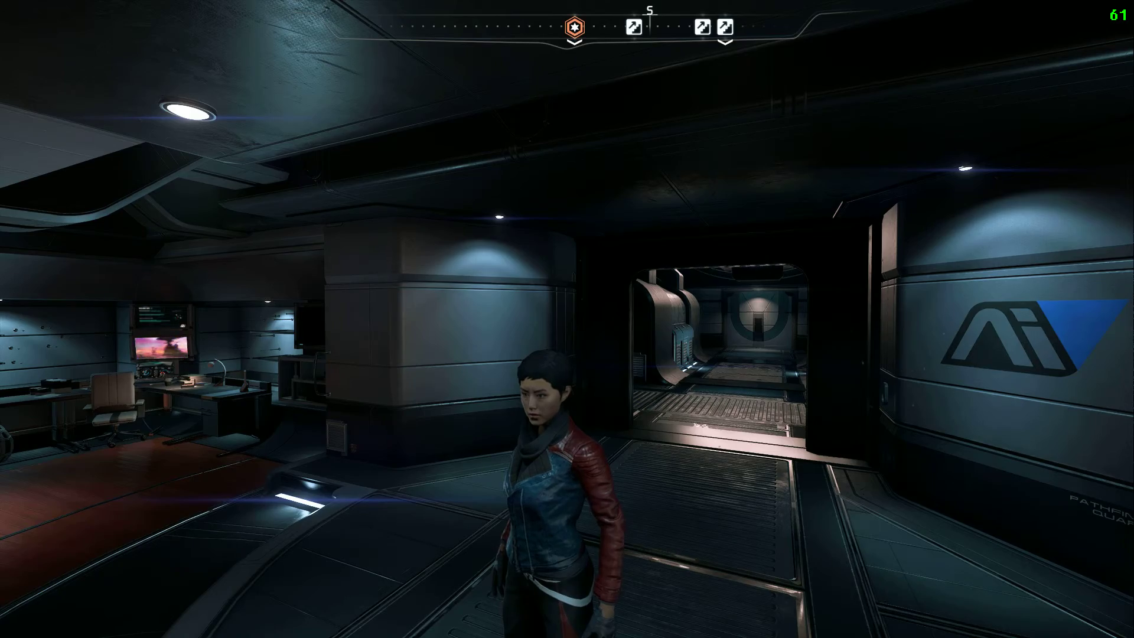
- Run down the corridor from the quarters into the bathroom
{"action": "mouse_move", "coordinate": [567, 319]}
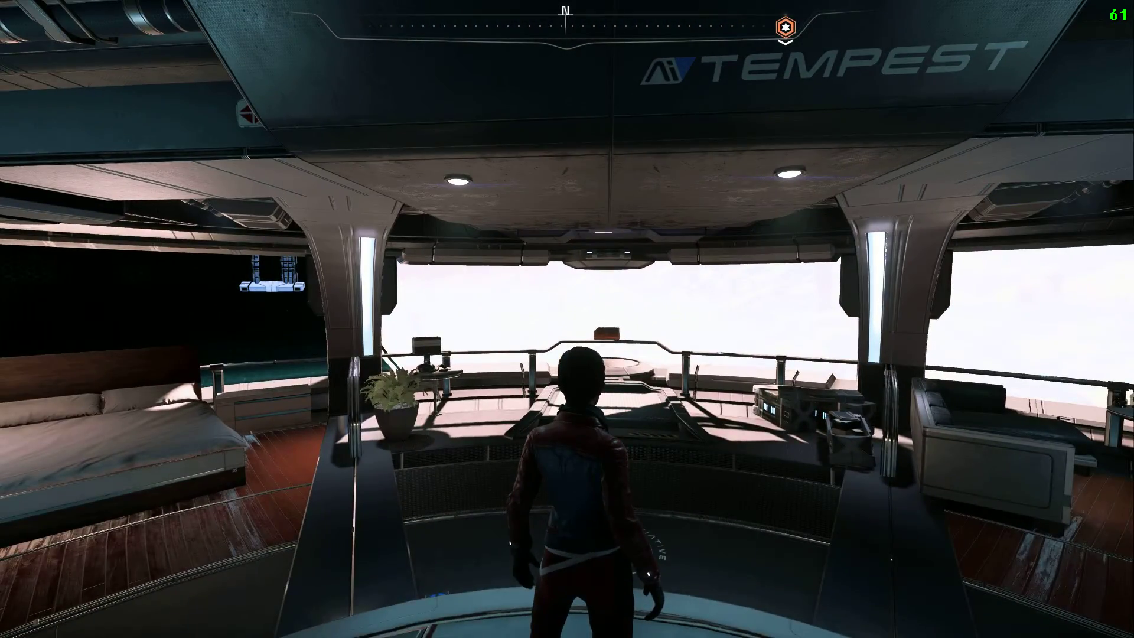
{"action": "key", "text": "w"}
{"action": "key", "text": "w"}
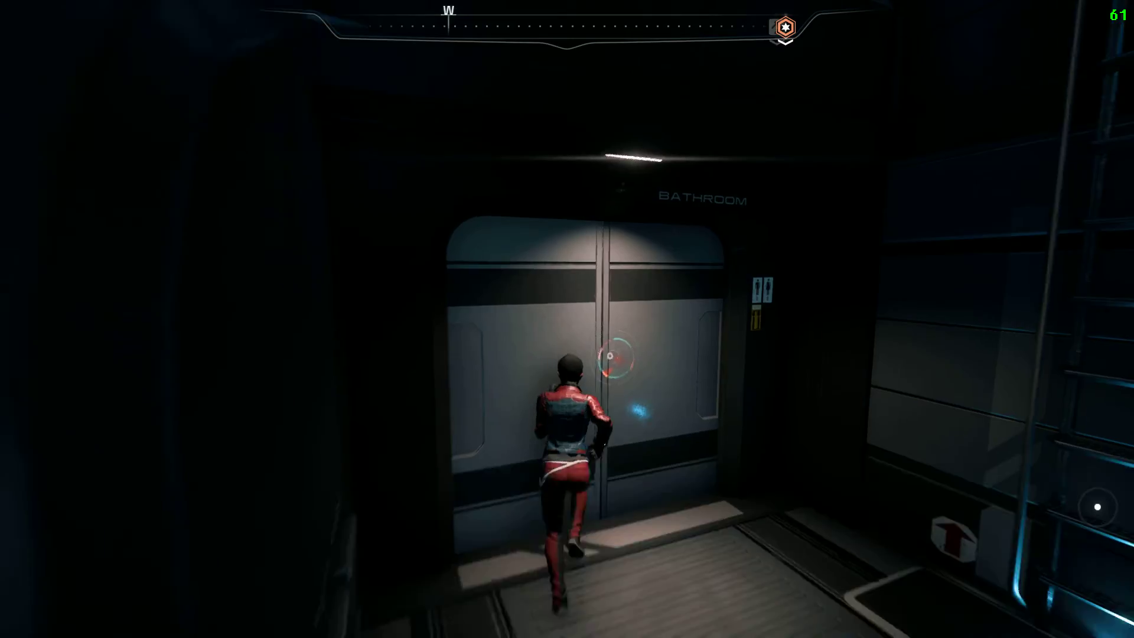
{"action": "key", "text": "w"}
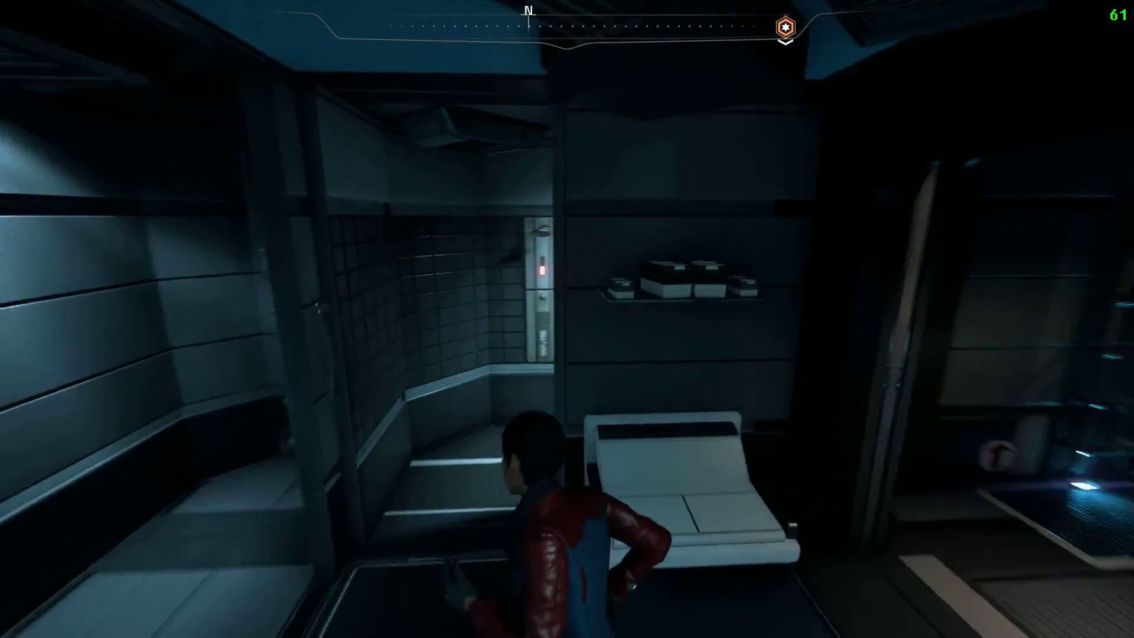
- Run from the bathroom through the kitchen and hallway to the hangar window
{"action": "key", "text": "w"}
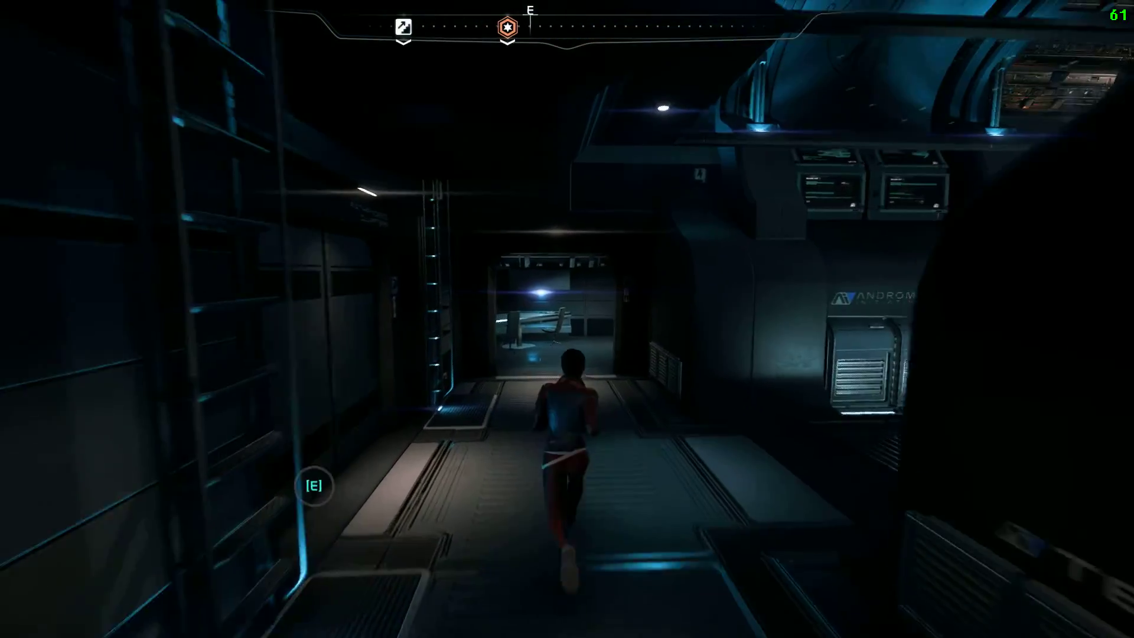
{"action": "key", "text": "w"}
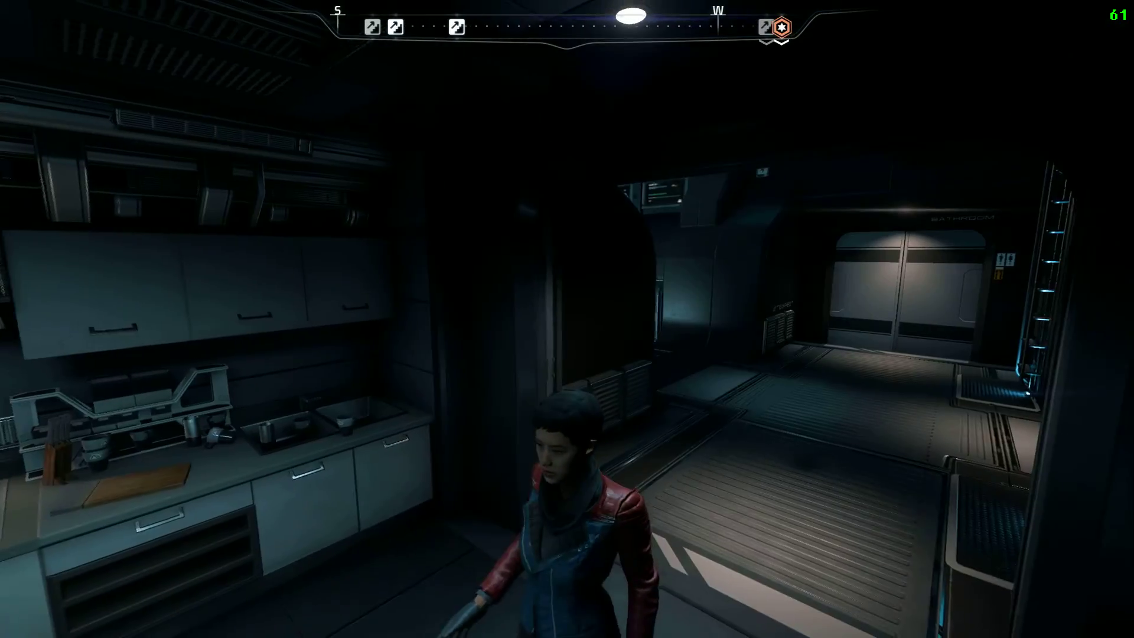
{"action": "key", "text": "w"}
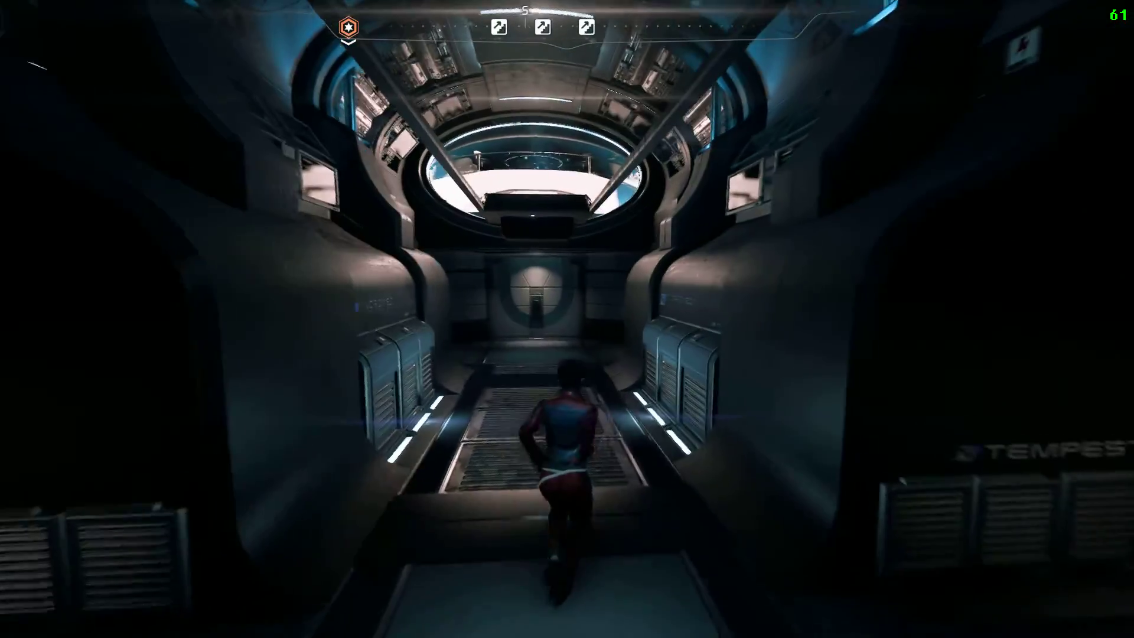
{"action": "key", "text": "w"}
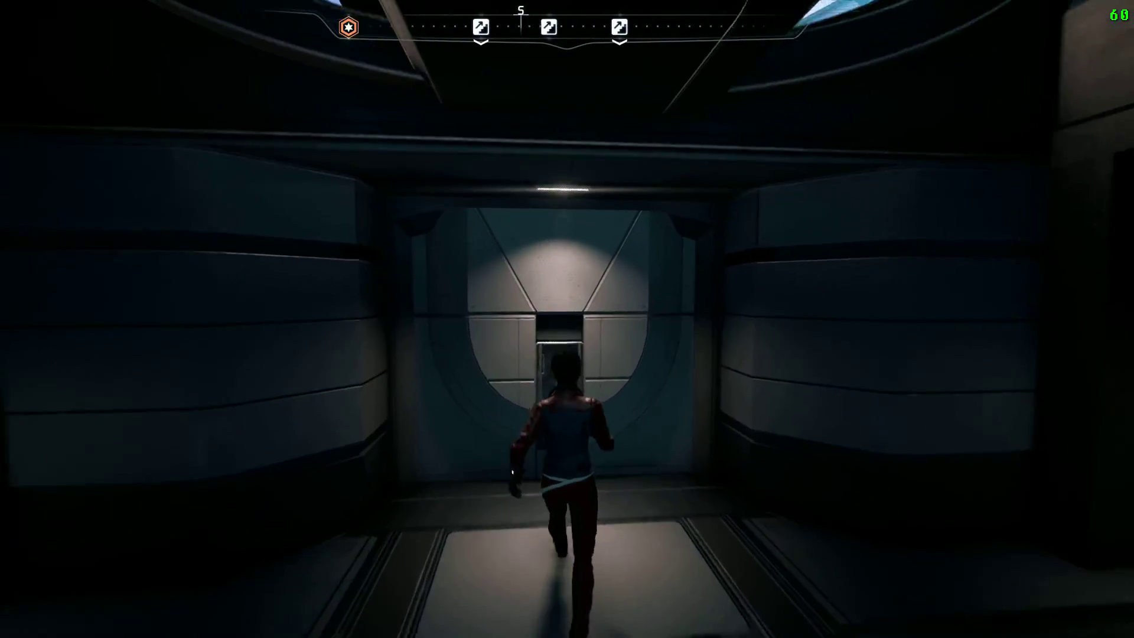
{"action": "key", "text": "w"}
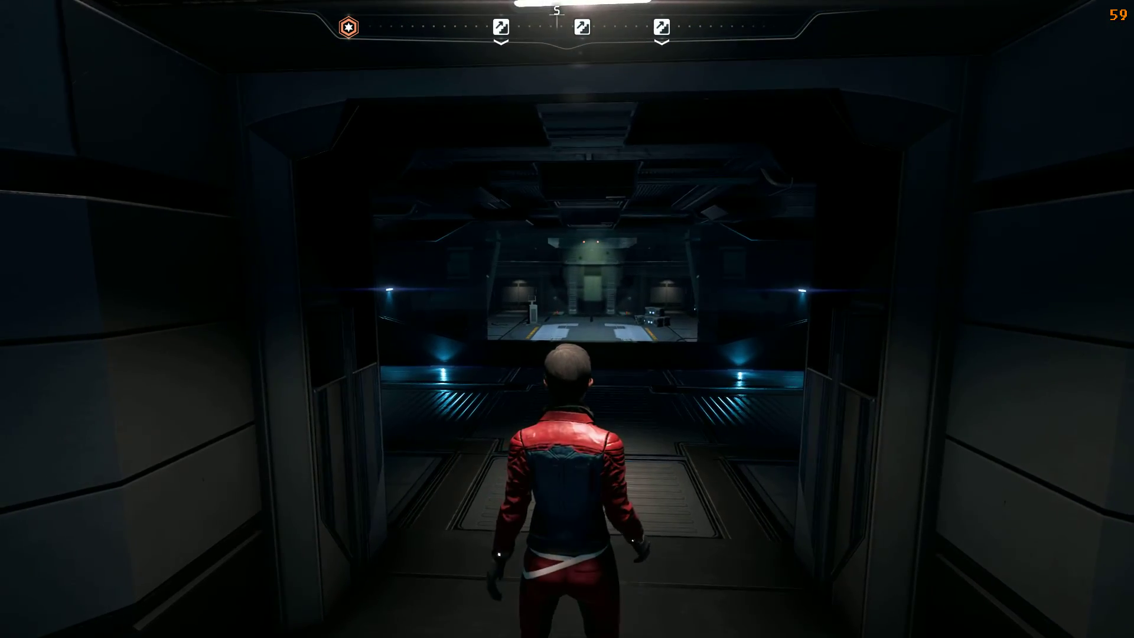
{"action": "key", "text": "w"}
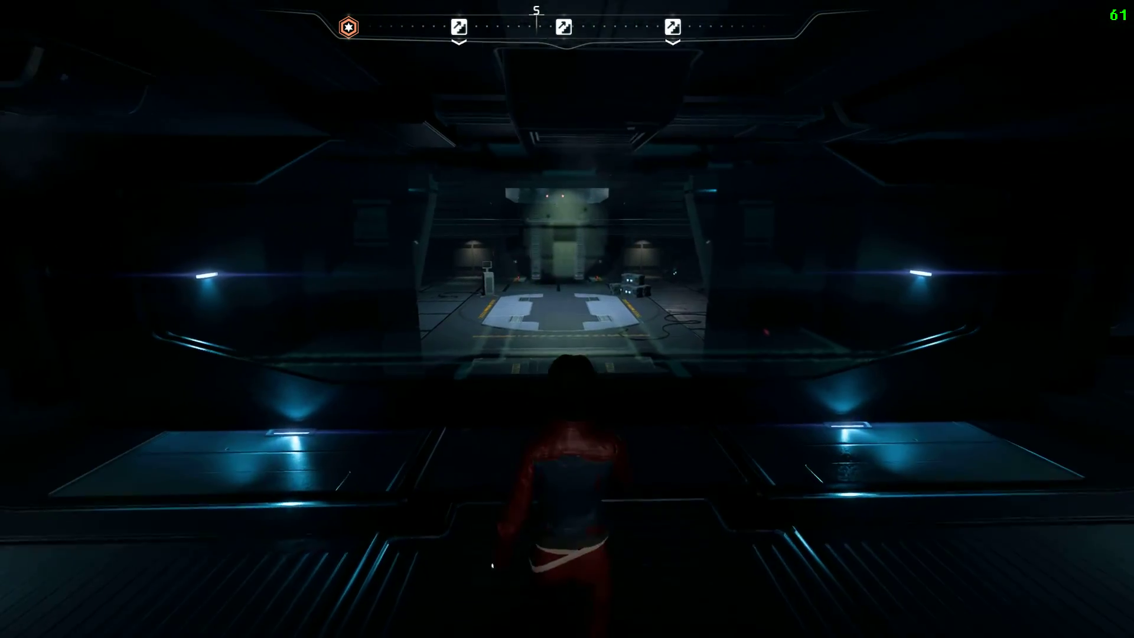
- Run down the curved corridor onto the landing pad and across toward the shuttle bay doors
{"action": "key", "text": "w"}
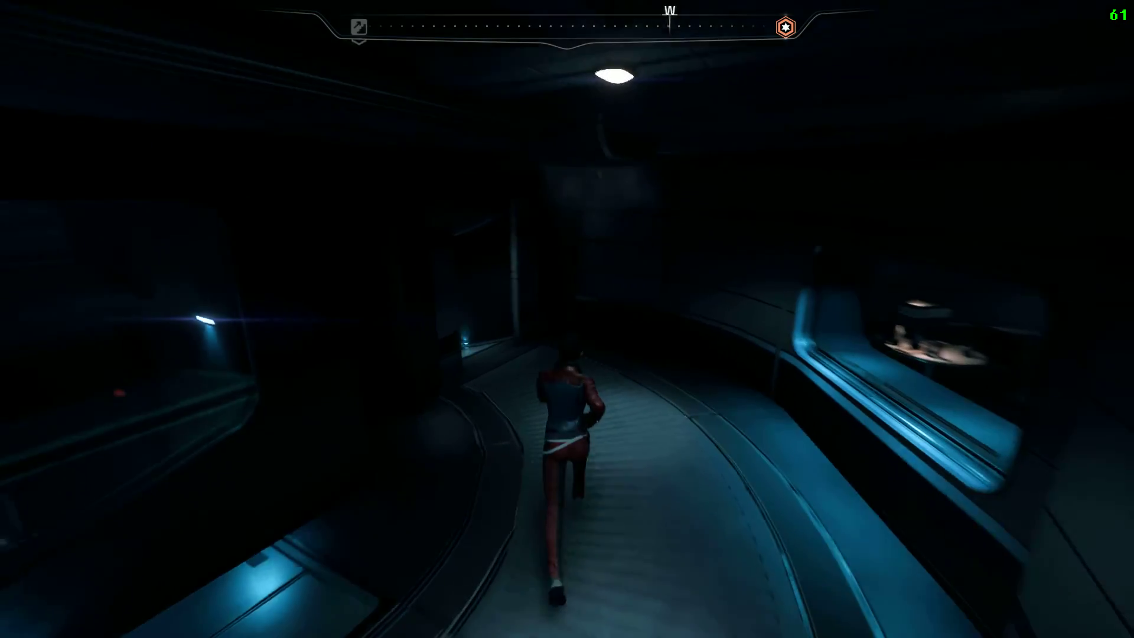
{"action": "key", "text": "w"}
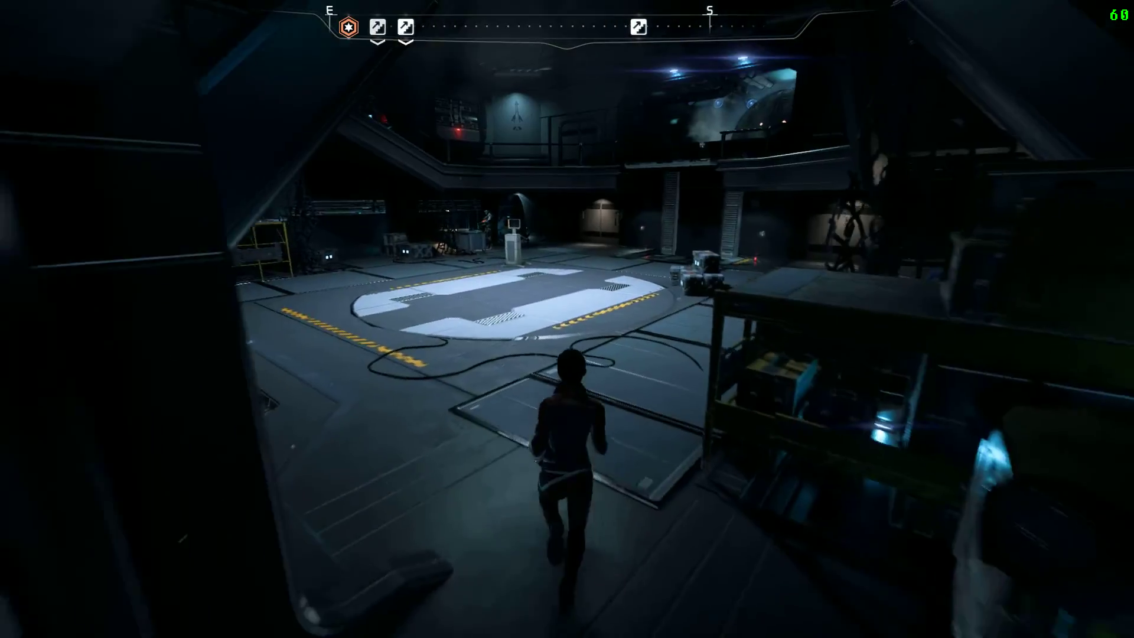
{"action": "key", "text": "w"}
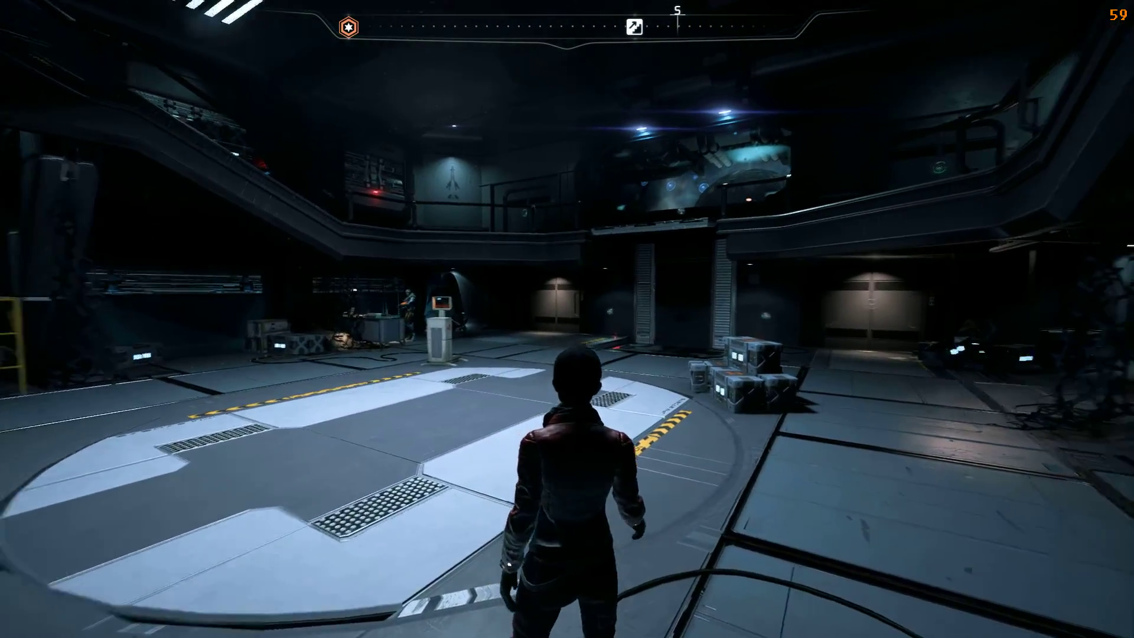
{"action": "key", "text": "s"}
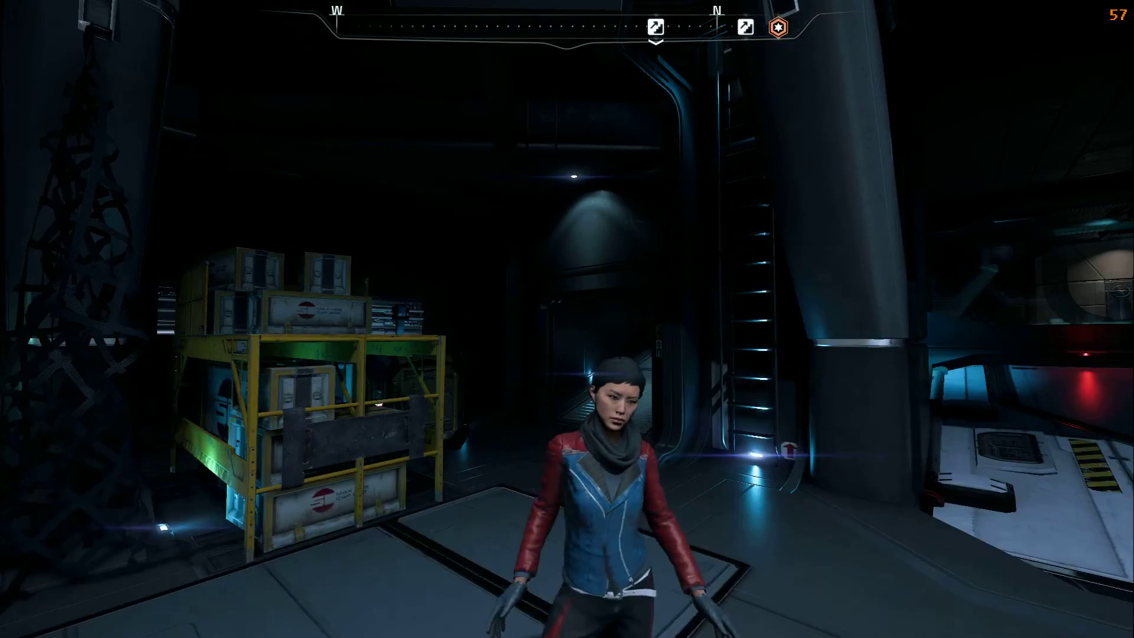
{"action": "key", "text": "w"}
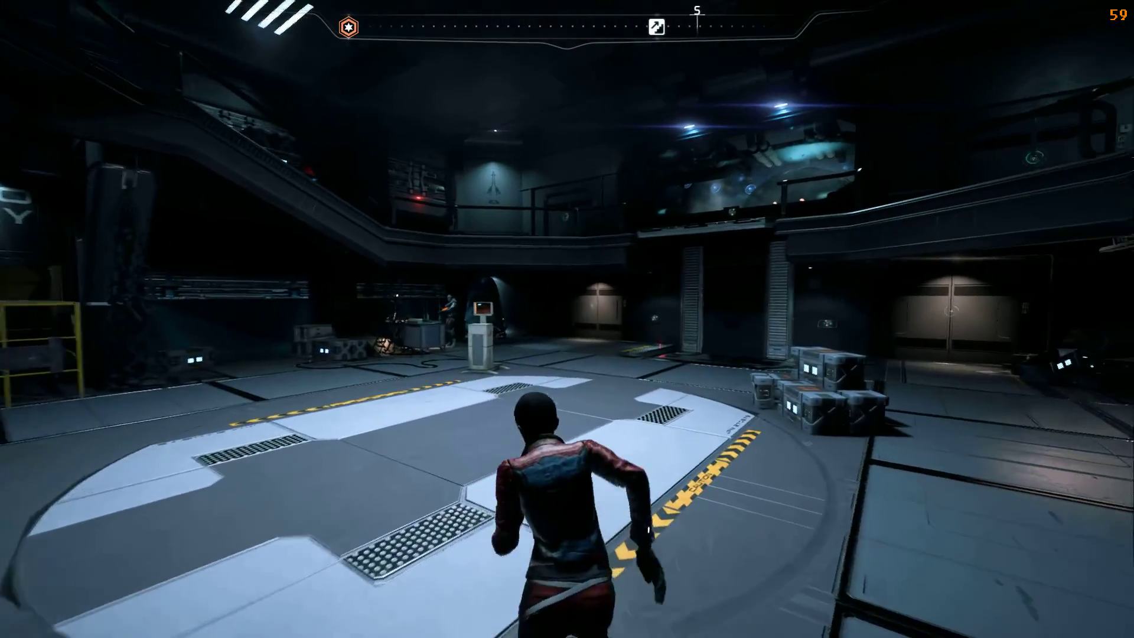
{"action": "key", "text": "w"}
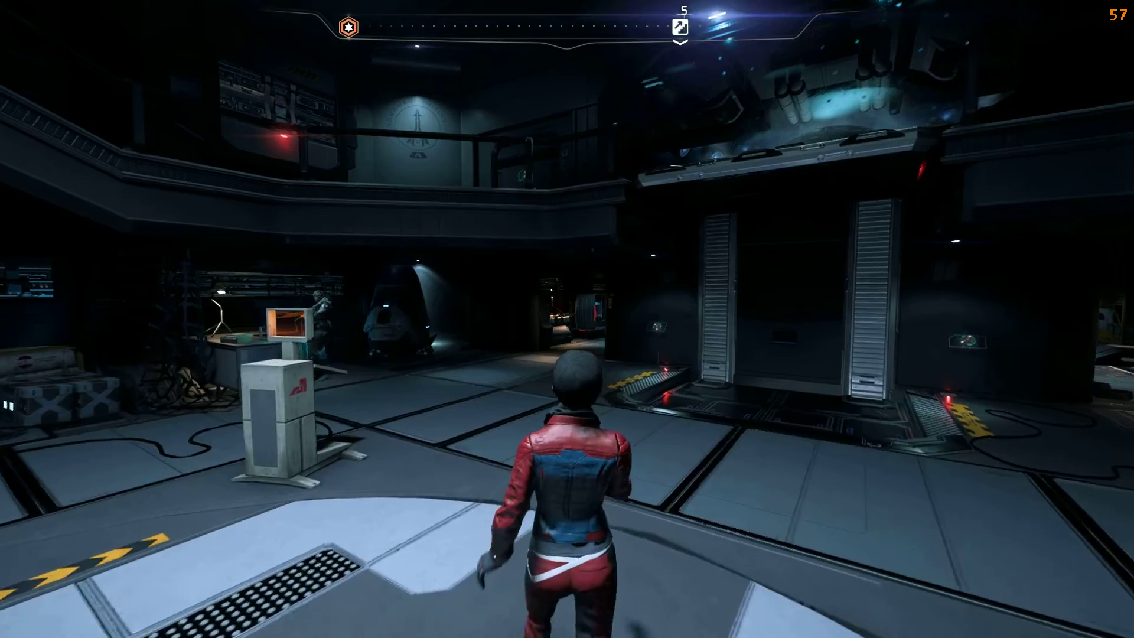
- Circle the hangar past the shuttle bay doors toward the lift, then head back to the crates
{"action": "key", "text": "s"}
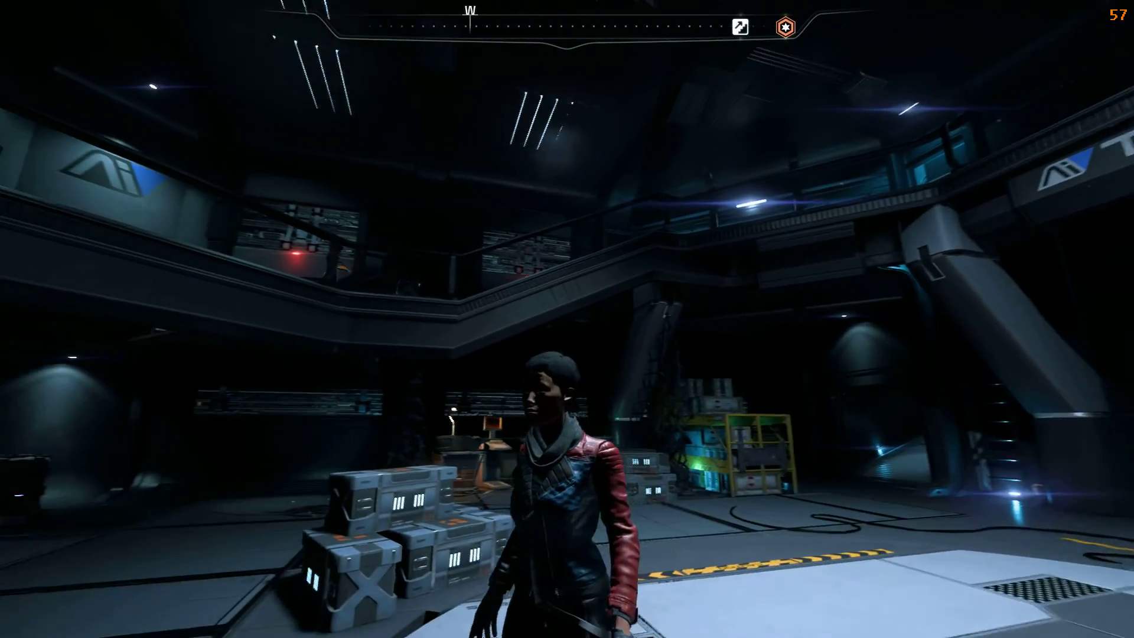
{"action": "key", "text": "w"}
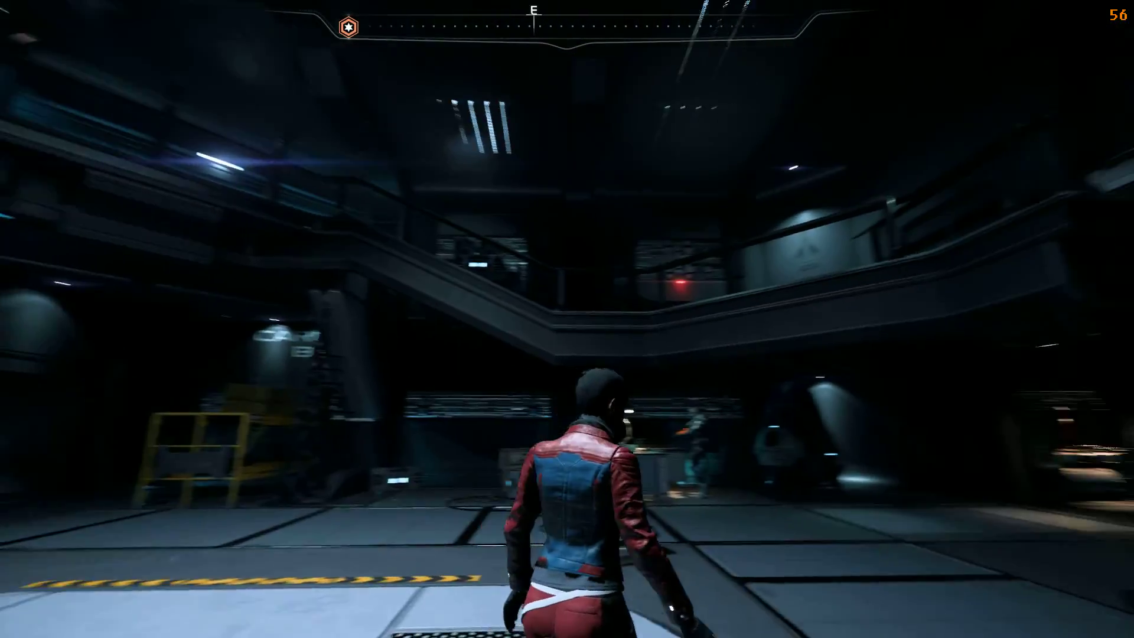
{"action": "key", "text": "w"}
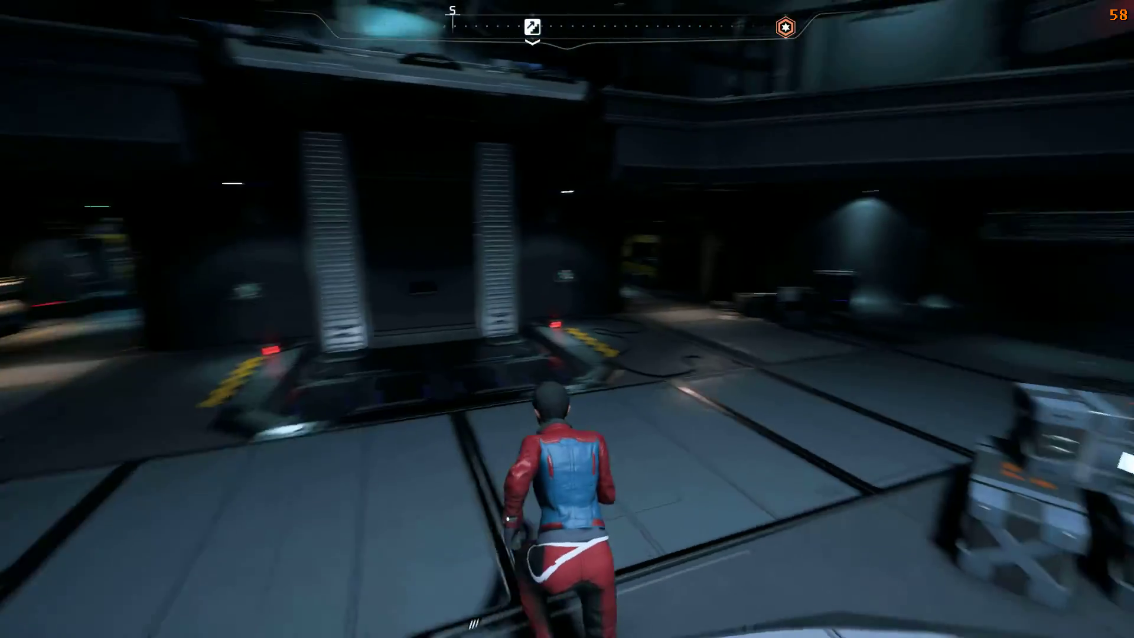
{"action": "key", "text": "w"}
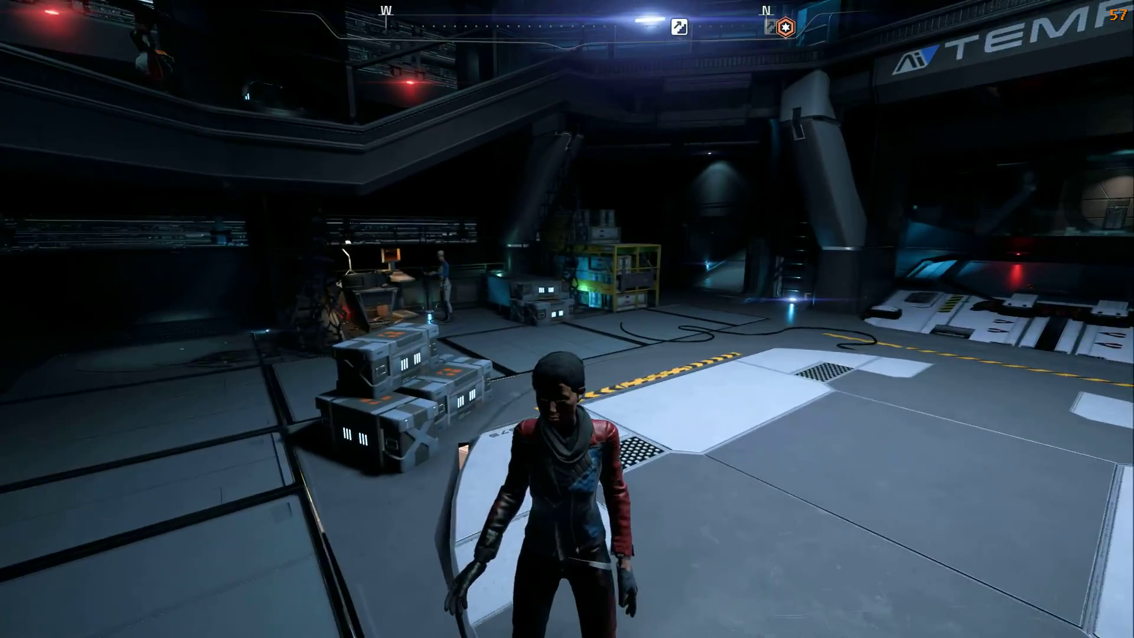
{"action": "key", "text": "w"}
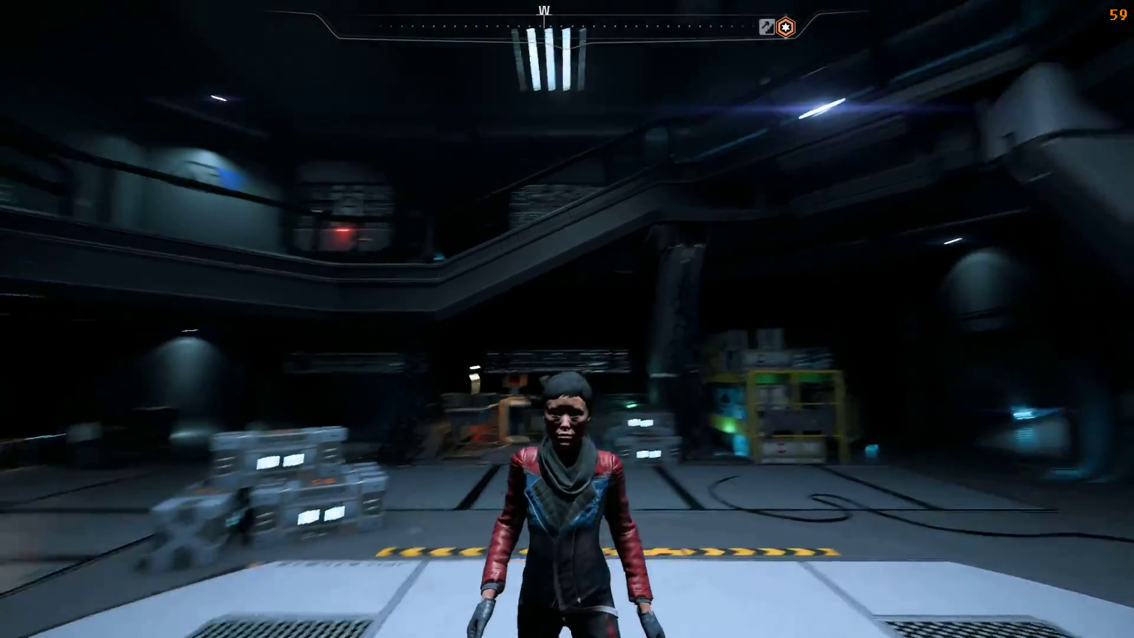
{"action": "key", "text": "s"}
{"action": "key", "text": "w"}
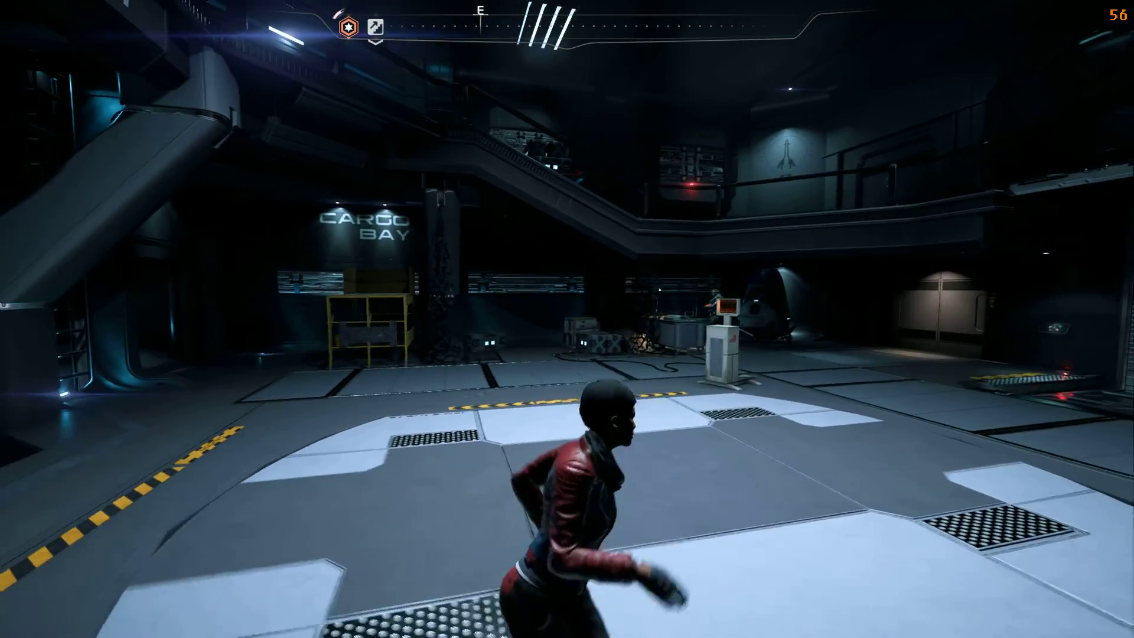